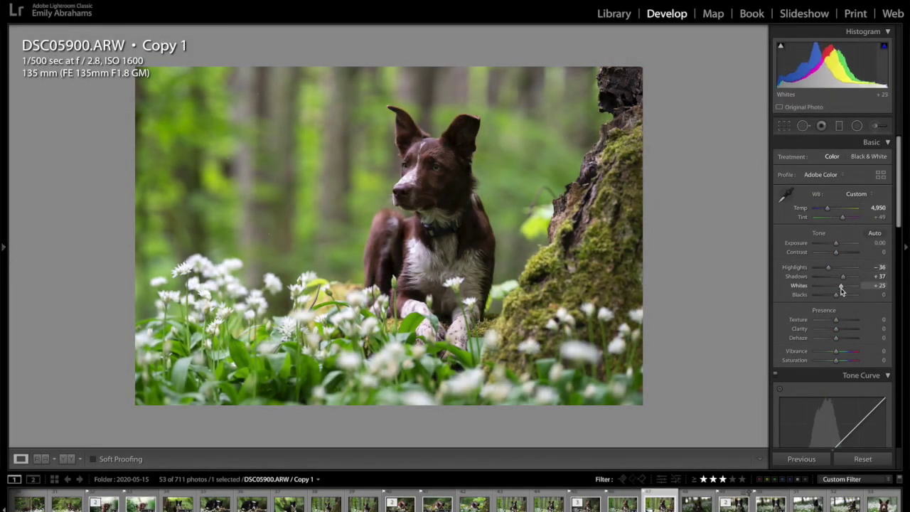
# Step: Scroll to the Detail panel and compare sharpening on and off on the zoomed-in dog's face
pyautogui.scroll(-5, 847, 284)
pyautogui.scroll(-5, 846, 285)
pyautogui.scroll(-2, 843, 341)
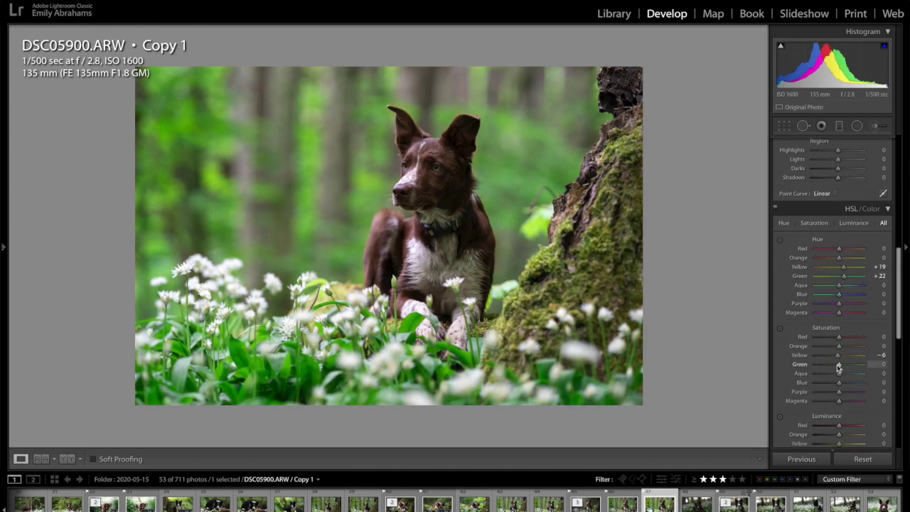
pyautogui.scroll(-3, 836, 374)
pyautogui.scroll(-3, 834, 320)
pyautogui.scroll(-3, 846, 349)
pyautogui.click(429, 171)
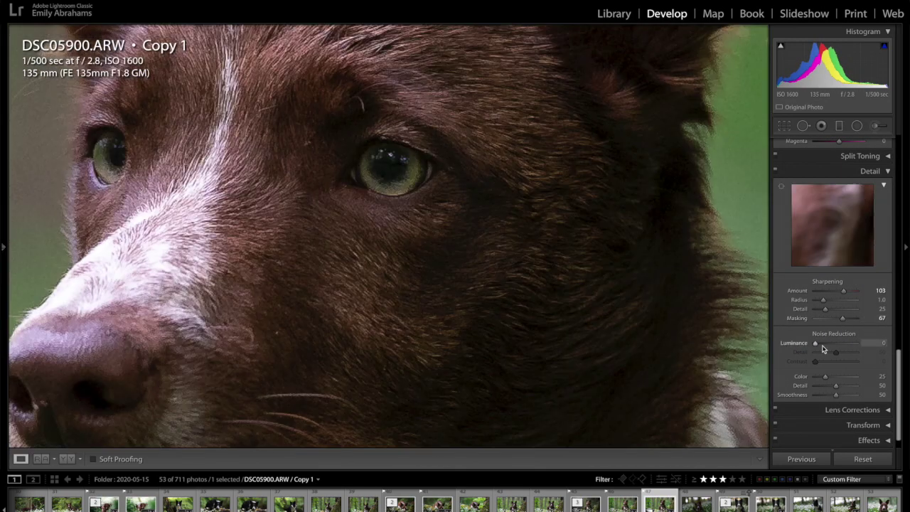
pyautogui.click(776, 171)
# Step: Zoom back out and draw a radial adjustment over the dog's face
pyautogui.press('z')
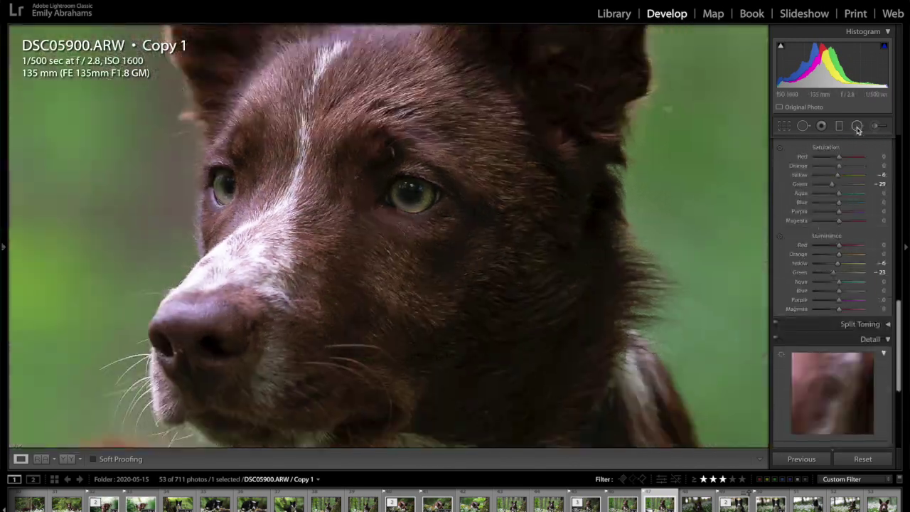
pyautogui.click(857, 126)
pyautogui.moveTo(340, 238); pyautogui.dragTo(512, 325)
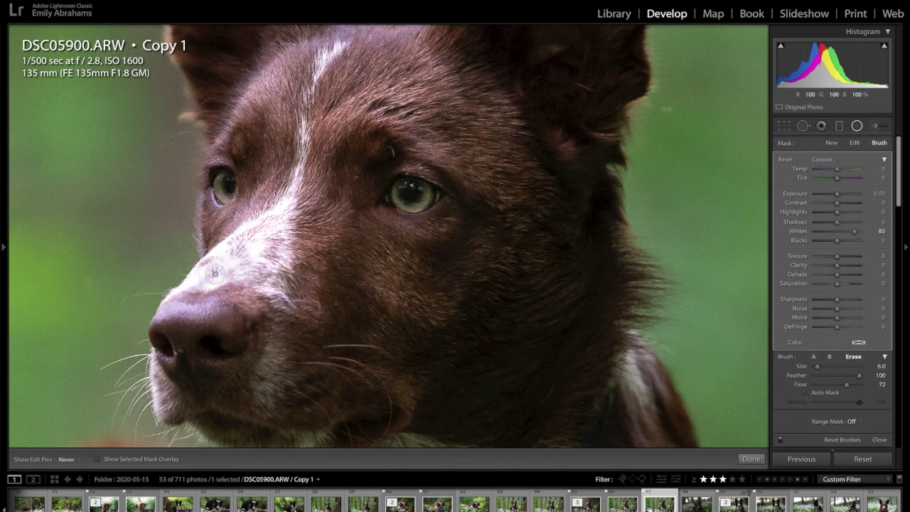
# Step: Draw and reshape a small radial over the dog's muzzle and head, checking the eye up close
pyautogui.moveTo(217, 257); pyautogui.dragTo(281, 313)
pyautogui.moveTo(191, 308); pyautogui.dragTo(238, 326)
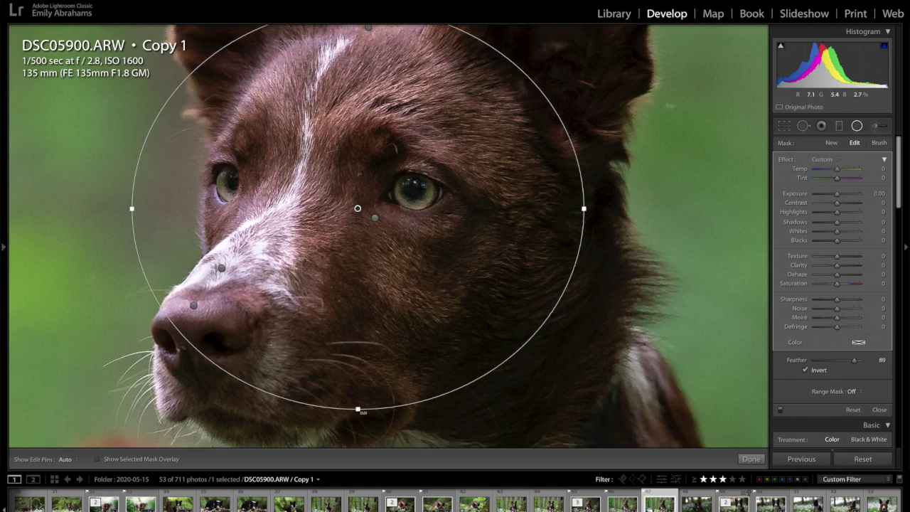
pyautogui.press('z')
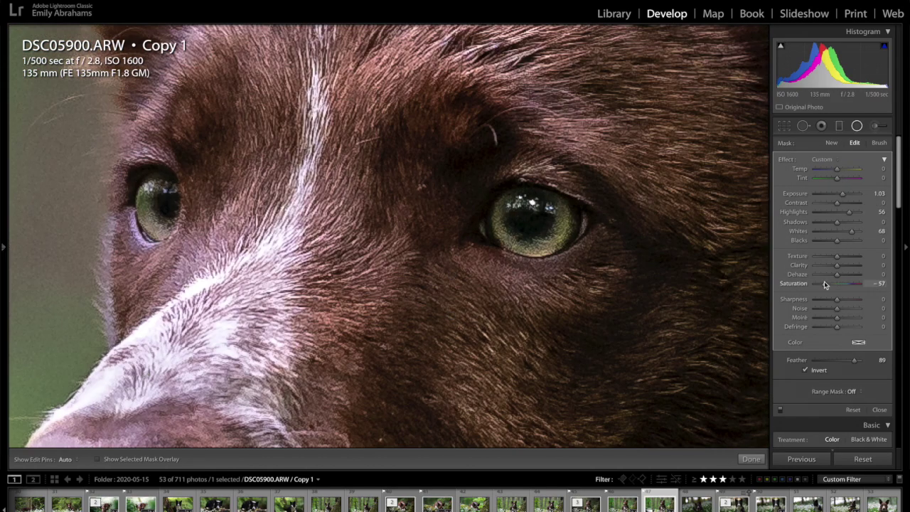
pyautogui.press('z')
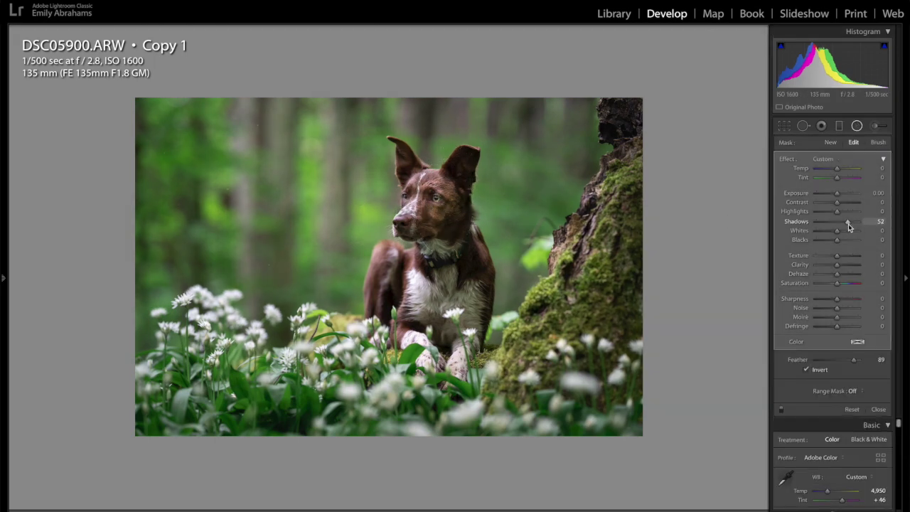
# Step: Add a radial near the paws, undo its reset, and select the head radial (Highlights -45, Saturation -20)
pyautogui.moveTo(427, 356); pyautogui.dragTo(435, 359)
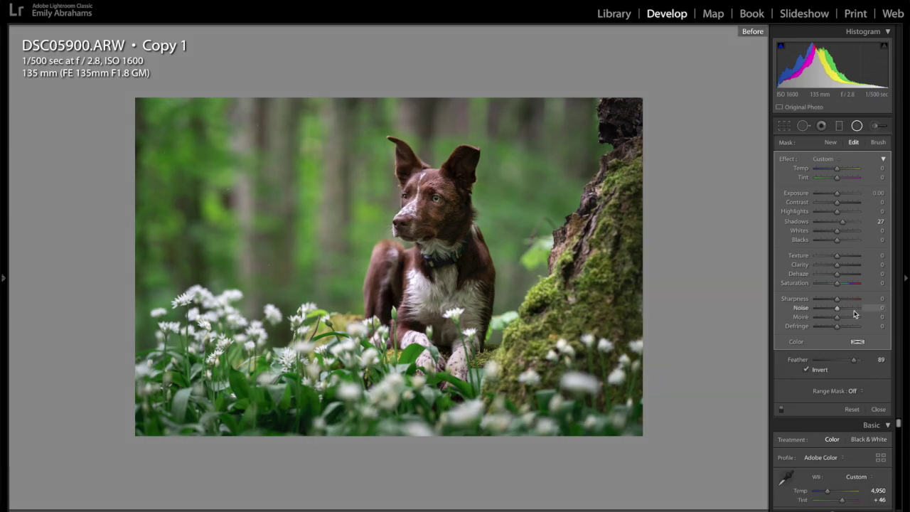
pyautogui.hotkey('ctrl', 'z')
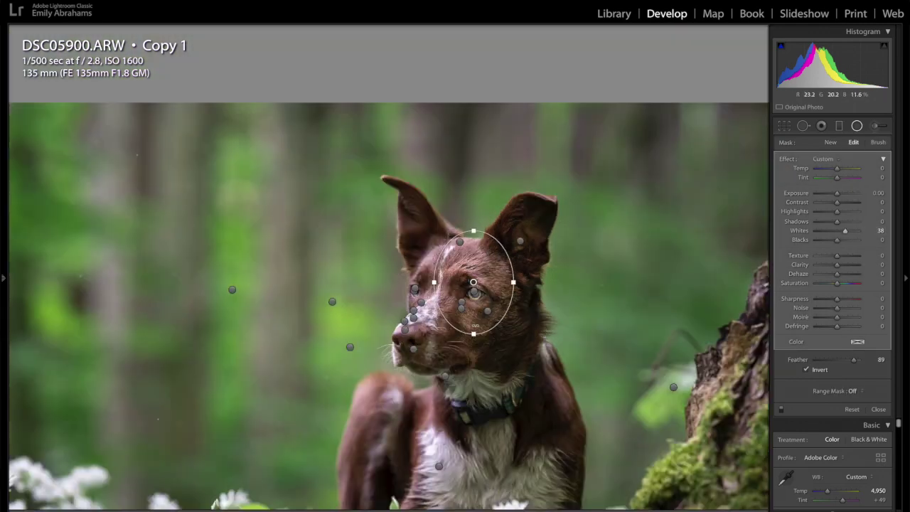
pyautogui.press('z')
pyautogui.click(369, 227)
pyautogui.click(375, 208)
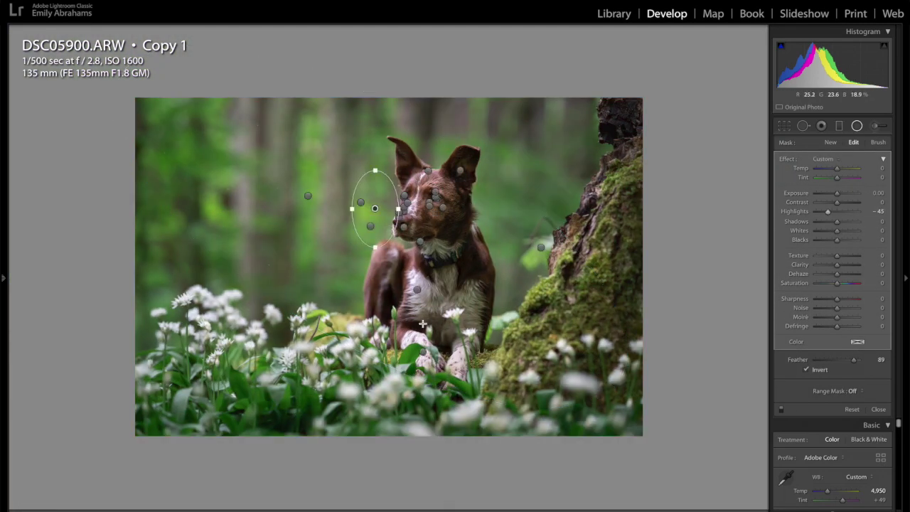
# Step: Hide and restore the radial pins and filmstrip to judge the radial edits
pyautogui.press('h')
pyautogui.press('F6')
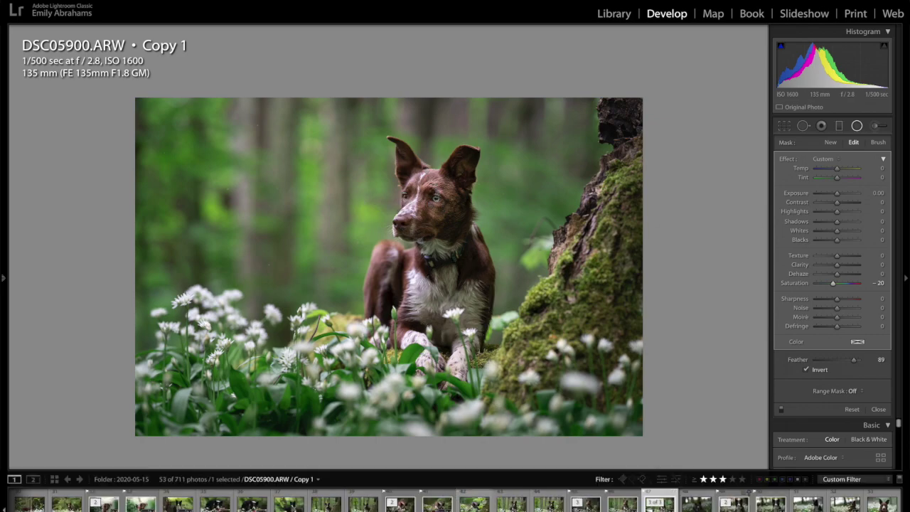
pyautogui.press('h')
pyautogui.press('F6')
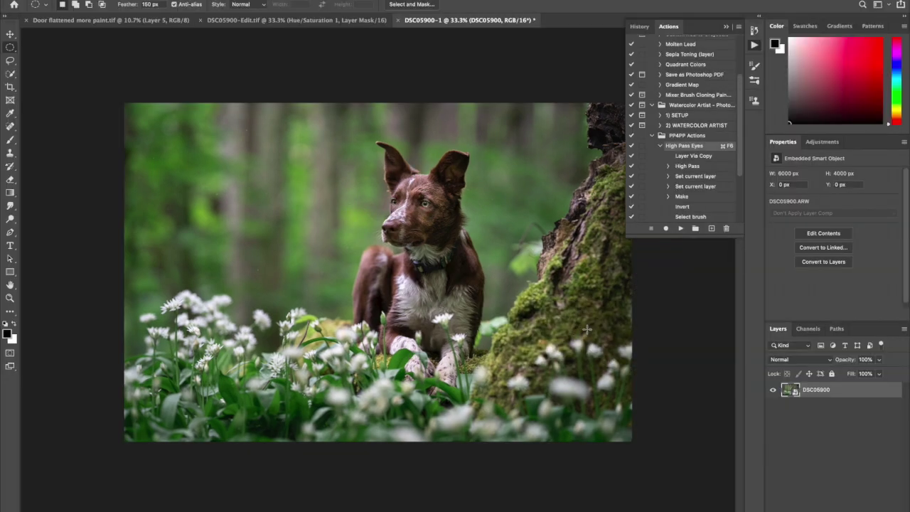
# Step: Convert the photo layer to a Smart Object and run the High Pass Eyes sharpening action
pyautogui.rightClick(854, 390)
pyautogui.click(744, 189)
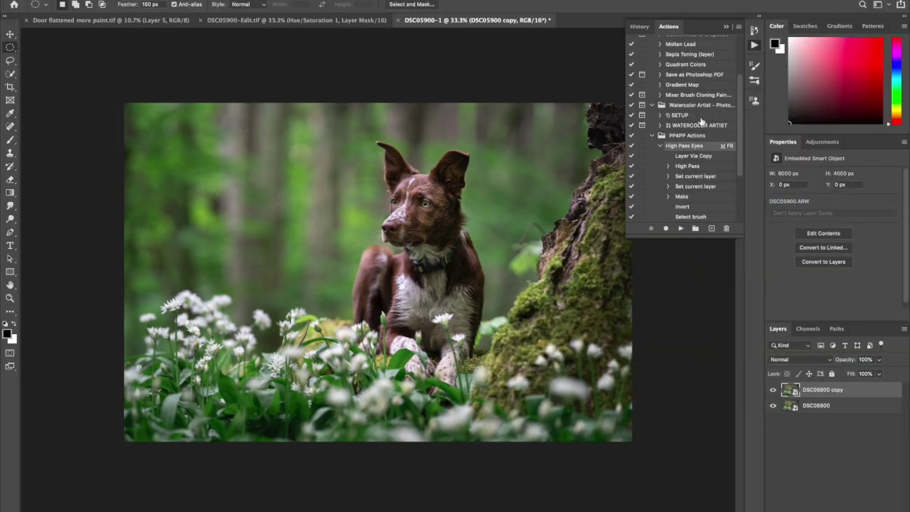
pyautogui.press('F6')
pyautogui.scroll(5, 415, 286)
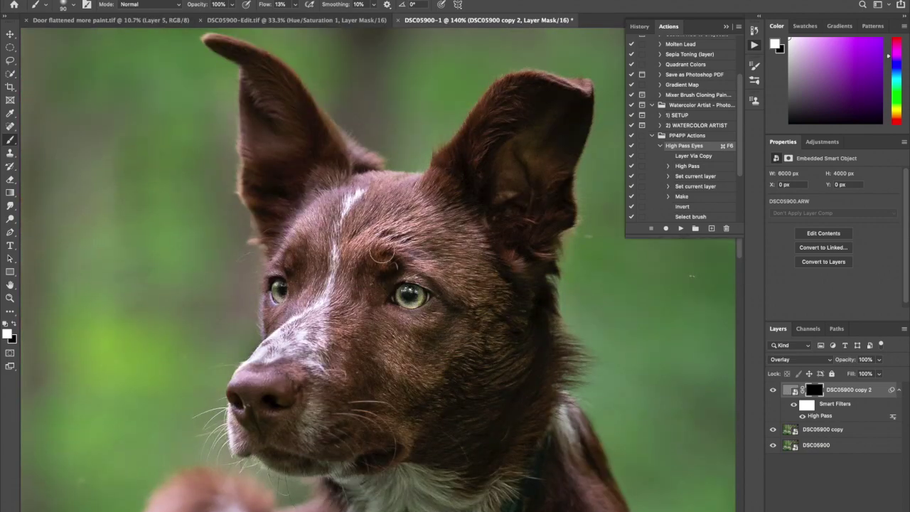
pyautogui.scroll(-5, 382, 254)
# Step: On new Layer 1, heal and clone neck fur over the dog's collar to remove it
pyautogui.press('F7')
pyautogui.moveTo(366, 295)
pyautogui.mouseDown()
pyautogui.moveTo(491, 317)
pyautogui.moveTo(432, 342)
pyautogui.moveTo(394, 324)
pyautogui.moveTo(412, 341)
pyautogui.moveTo(408, 306)
pyautogui.moveTo(458, 294)
pyautogui.mouseUp()
pyautogui.press('s')
pyautogui.keyDown('alt'); pyautogui.click(476, 384); pyautogui.keyUp('alt')
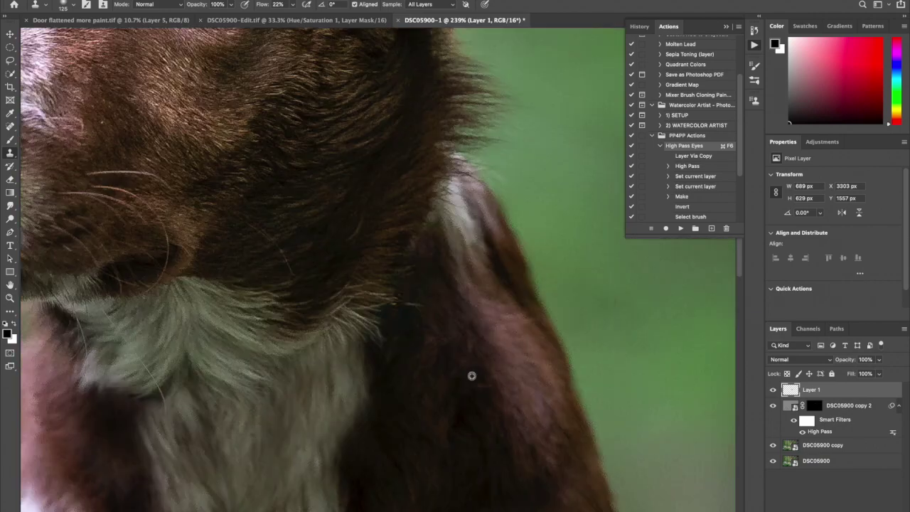
pyautogui.moveTo(472, 376)
pyautogui.mouseDown()
pyautogui.moveTo(404, 411)
pyautogui.moveTo(488, 321)
pyautogui.mouseUp()
pyautogui.press('super+0')
pyautogui.click(866, 402)
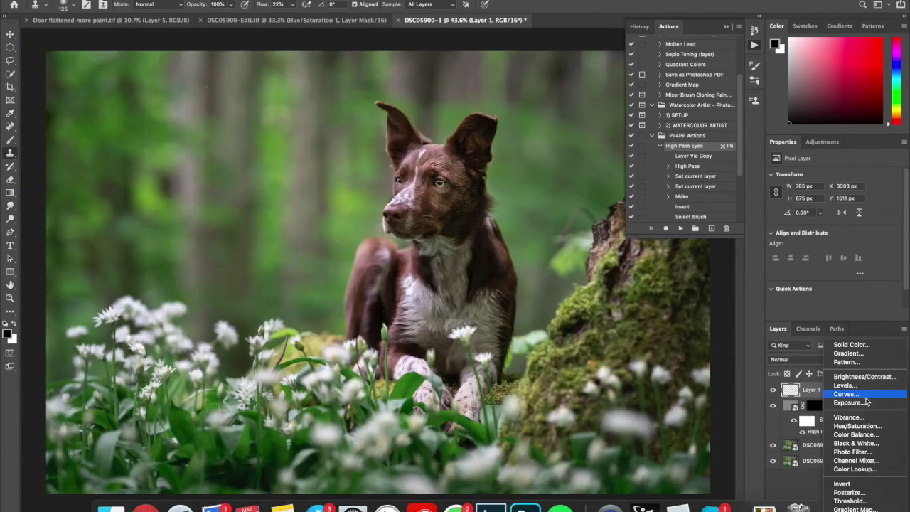
# Step: Add a darkening Curves layer, mask it off the dog's chest and face, and duplicate it
pyautogui.moveTo(843, 250); pyautogui.dragTo(818, 282)
pyautogui.press('b')
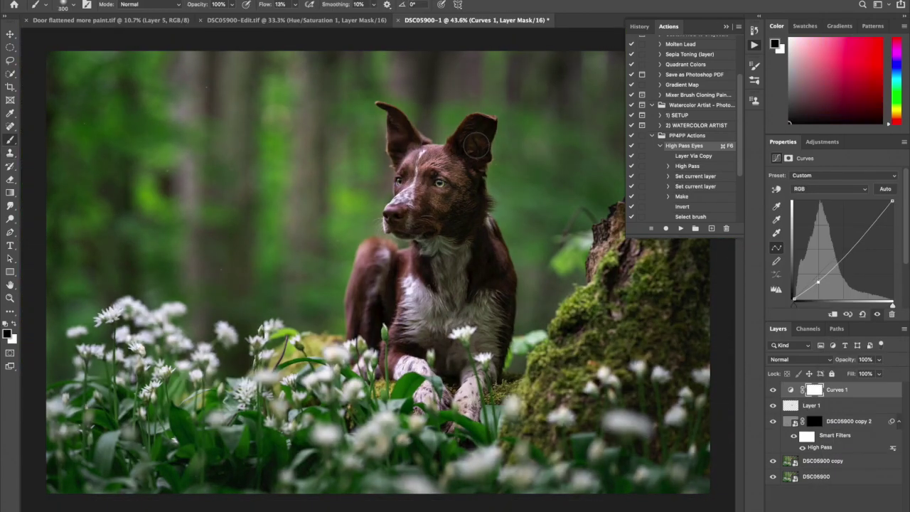
pyautogui.moveTo(441, 293); pyautogui.dragTo(483, 334)
pyautogui.moveTo(420, 306); pyautogui.dragTo(406, 206)
pyautogui.press(']')
pyautogui.press(']')
pyautogui.press(']')
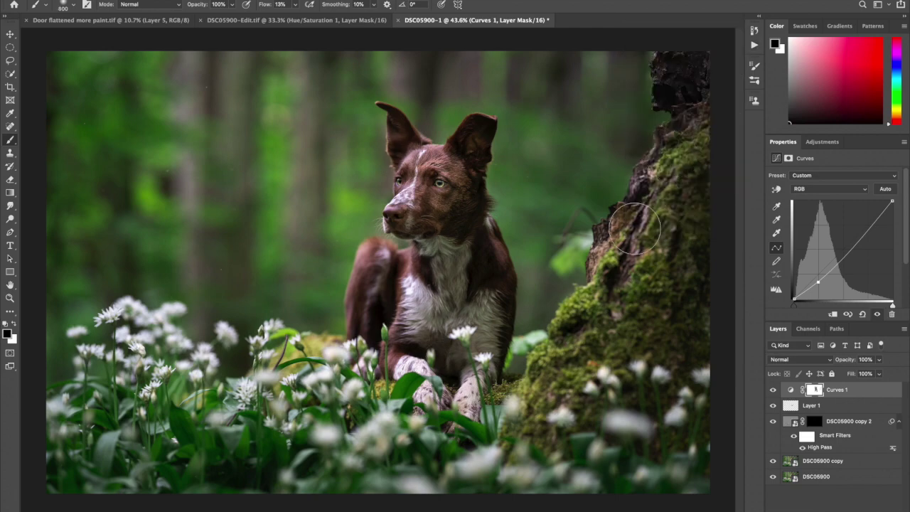
pyautogui.hotkey('ctrl', 'j')
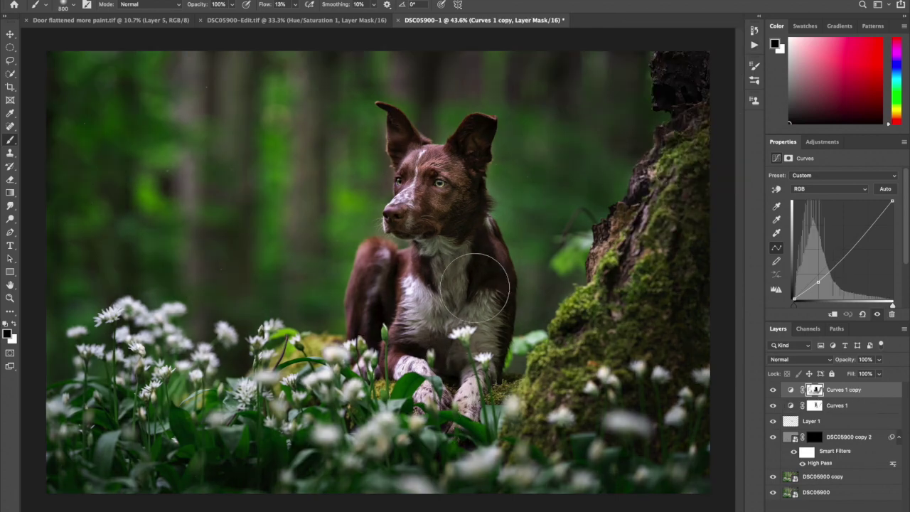
# Step: Select the DSC05900 copy layer and the sharpening overlay layer, then fit the image on screen
pyautogui.keyDown('ctrl'); pyautogui.click(476, 259); pyautogui.keyUp('ctrl')
pyautogui.scroll(5, 427, 293)
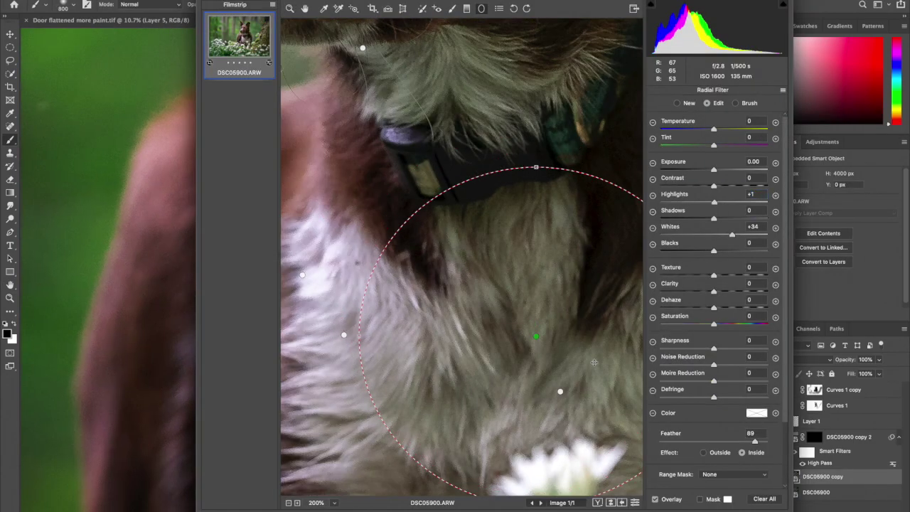
pyautogui.hotkey('alt', ']')
pyautogui.hotkey('ctrl', '0')
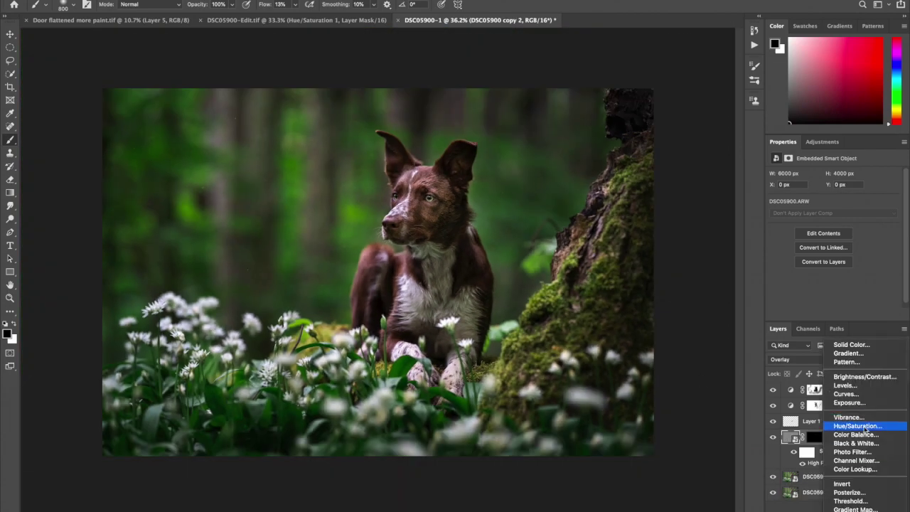
# Step: Add a Greens Hue/Saturation layer at the top of the stack, masked off the dog's chest
pyautogui.click(853, 422)
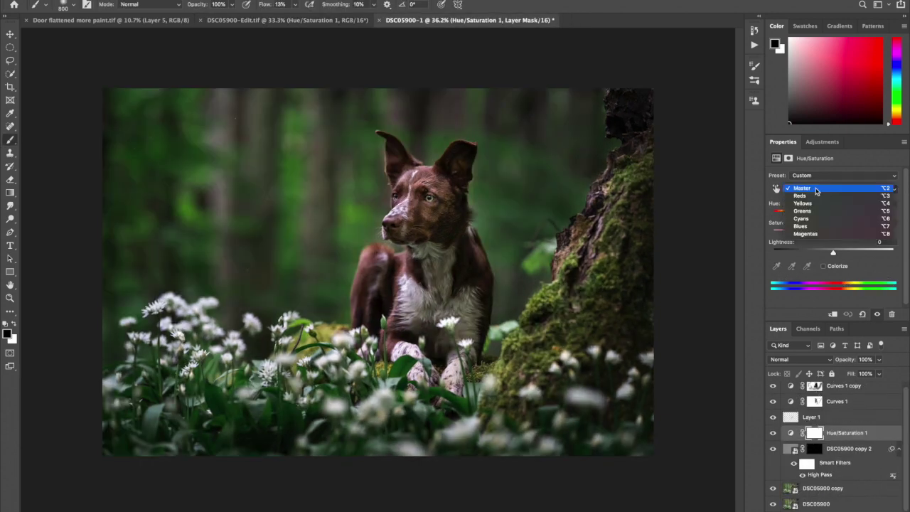
pyautogui.click(817, 189)
pyautogui.hotkey('ctrl', 'shift', ']')
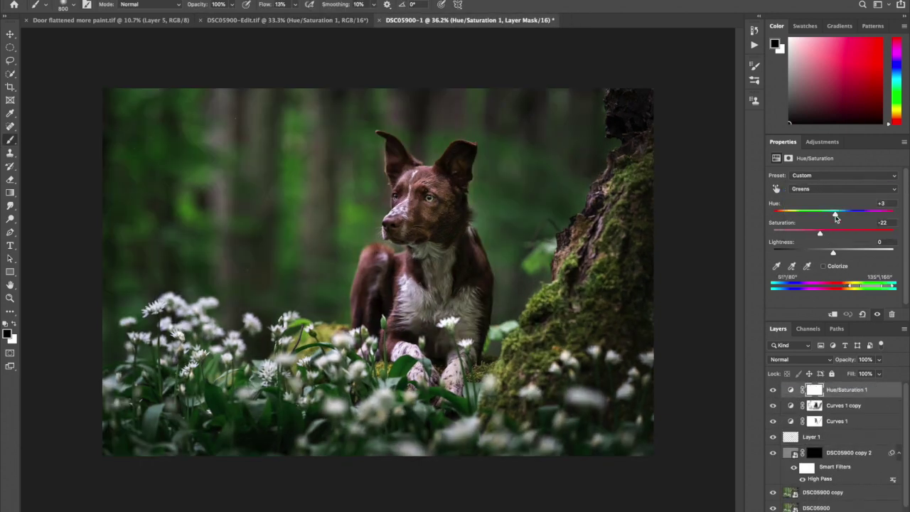
pyautogui.moveTo(429, 245); pyautogui.dragTo(438, 264)
# Step: Add Hue/Saturation 2 with Yellows saturation eased to -18
pyautogui.hotkey('ctrl', 'u')
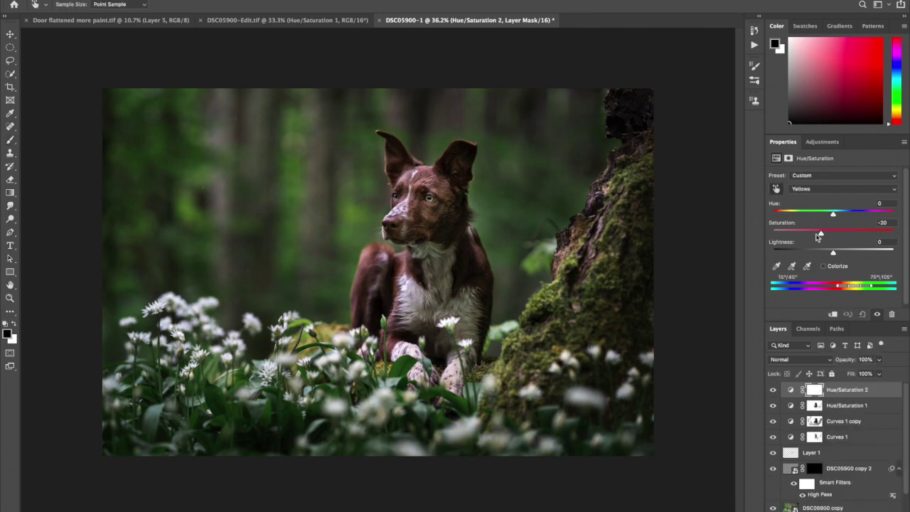
pyautogui.moveTo(818, 237); pyautogui.dragTo(822, 237)
pyautogui.press('b')
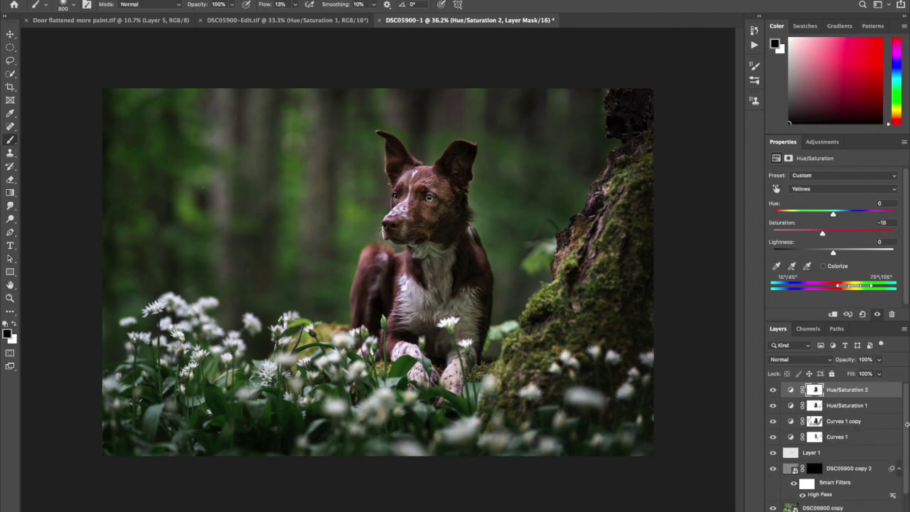
# Step: Draw an elliptical selection around the dog and add a Curves layer masked to it
pyautogui.press('m')
pyautogui.hotkey('ctrl', 'shift', 'd')
pyautogui.click(836, 396)
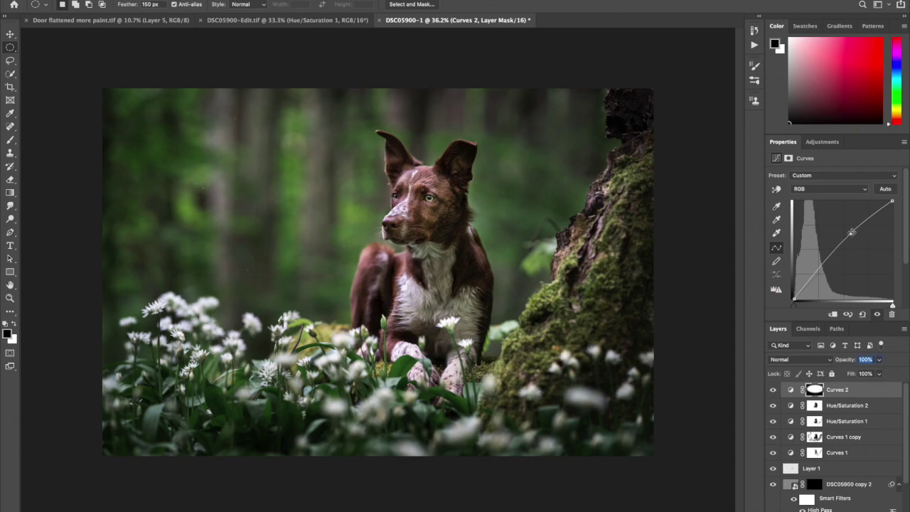
# Step: Preview the oval mask overlay and reshape the oval mask with Free Transform
pyautogui.press('\\')
pyautogui.hotkey('ctrl', 't')
pyautogui.press('Escape')
pyautogui.press('\\')
pyautogui.press('v')
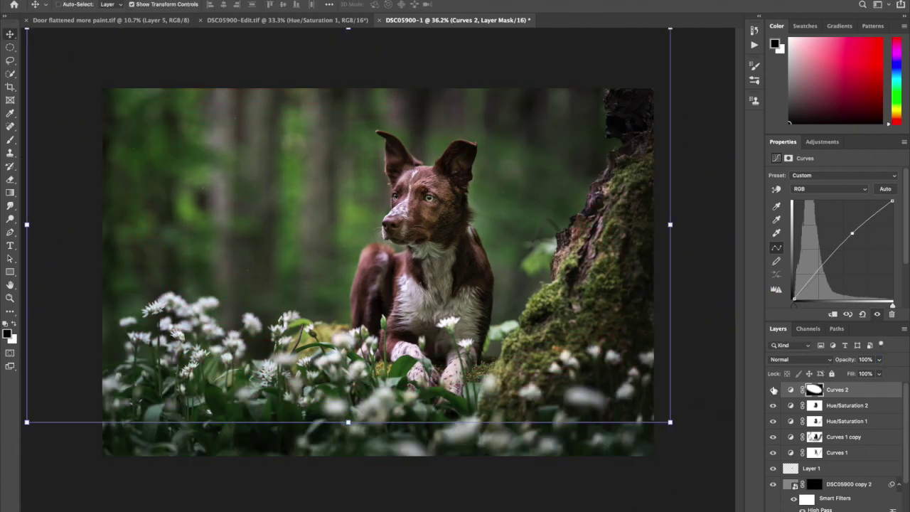
pyautogui.scroll(5, 426, 207)
# Step: Raise Curves 3 to brighten, invert its mask, and paint white over the dog's eyes
pyautogui.moveTo(855, 239); pyautogui.dragTo(855, 224)
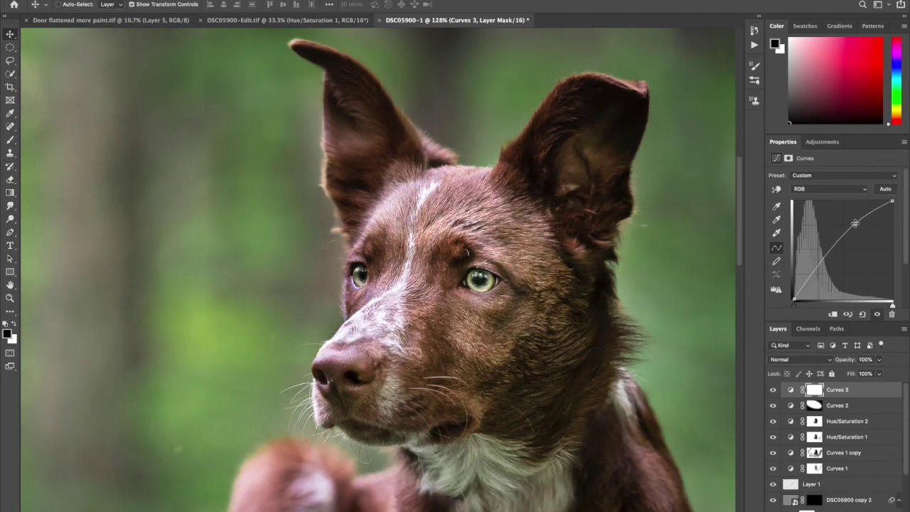
pyautogui.hotkey('ctrl', 'i')
pyautogui.press('b')
pyautogui.press('x')
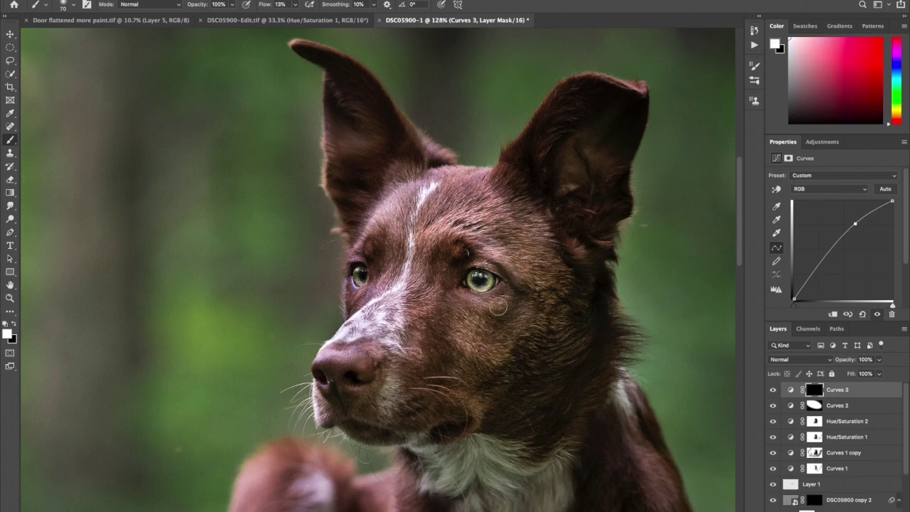
pyautogui.scroll(4, 459, 324)
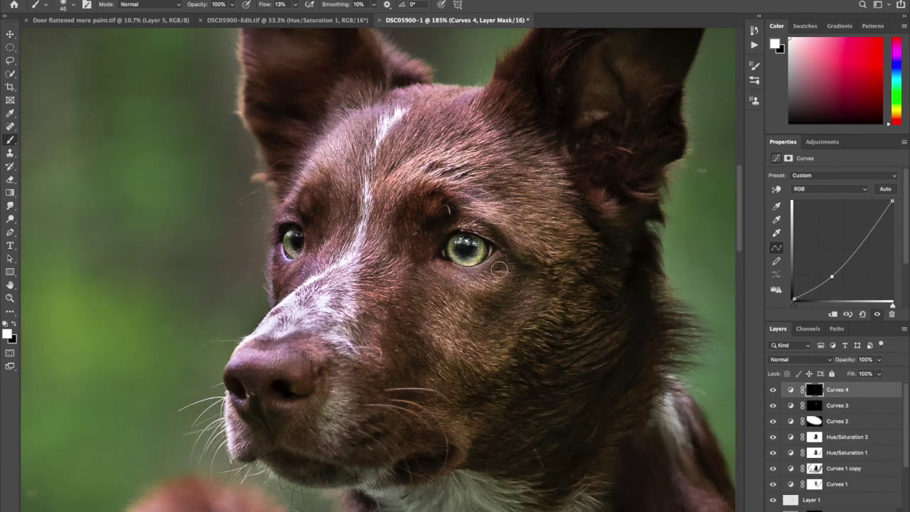
pyautogui.press('[')
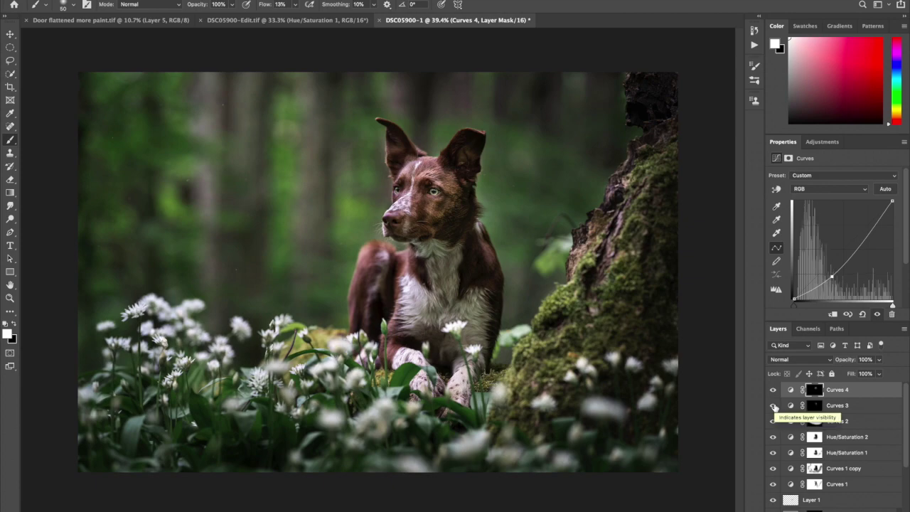
pyautogui.click(812, 406)
pyautogui.hotkey('ctrl', '0')
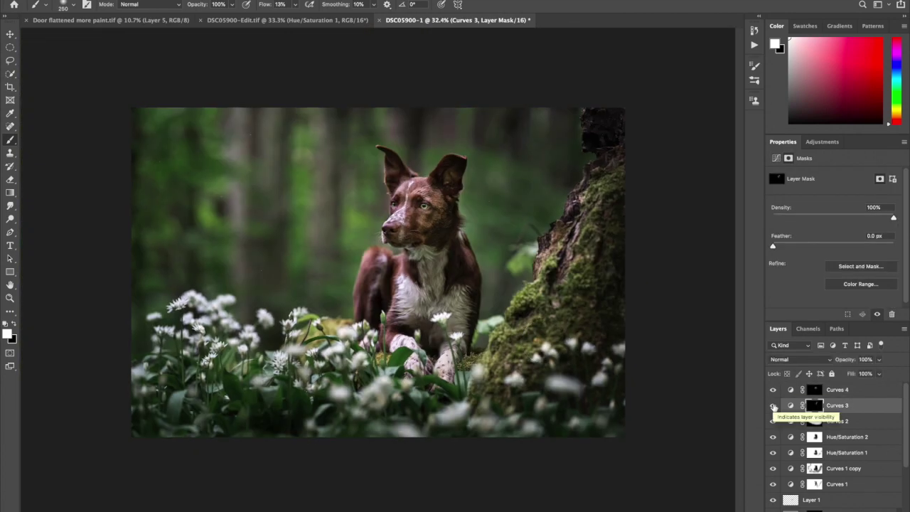
# Step: Add a new haze layer and draw a light gradient from the top-left corner
pyautogui.click(815, 390)
pyautogui.hotkey('ctrl', 'shift', 'n')
pyautogui.press('g')
pyautogui.click(74, 4)
pyautogui.moveTo(139, 110); pyautogui.dragTo(363, 201)
pyautogui.scroll(-5, 832, 441)
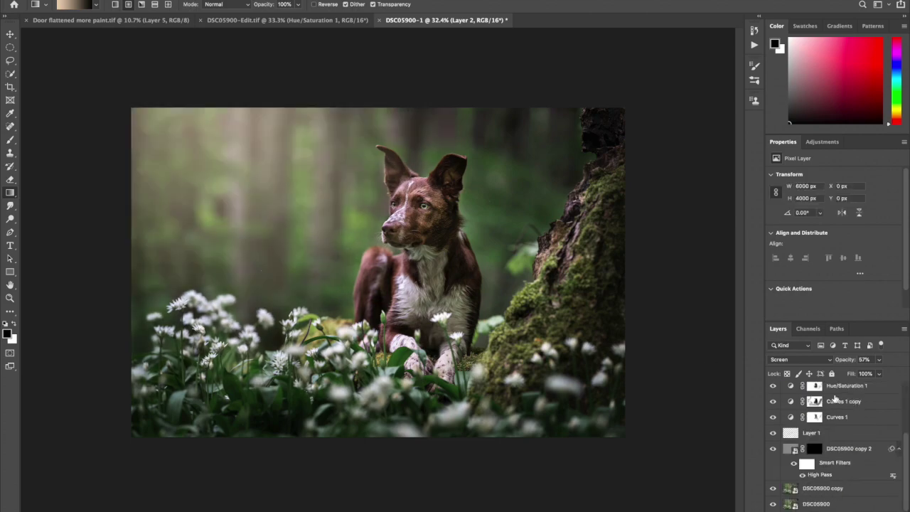
# Step: Select the dog with Quick Selection, mask the haze off it, and touch up the mask in white
pyautogui.click(823, 488)
pyautogui.press('w')
pyautogui.scroll(3, 832, 441)
pyautogui.click(836, 390)
pyautogui.scroll(5, 508, 173)
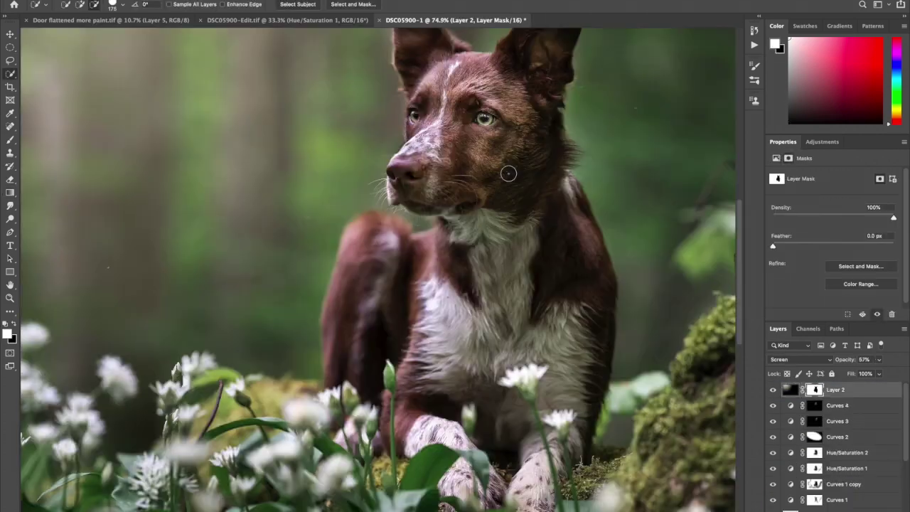
pyautogui.press('b')
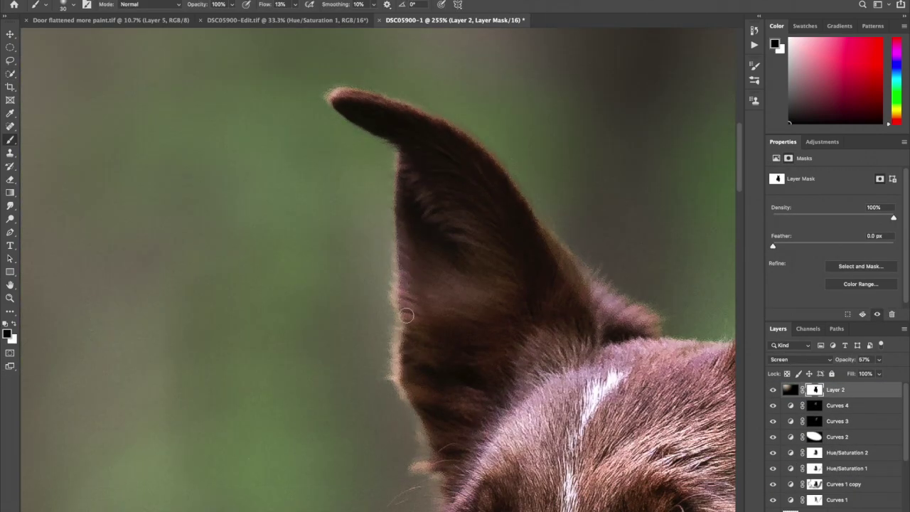
pyautogui.press('x')
pyautogui.scroll(-5, 278, 242)
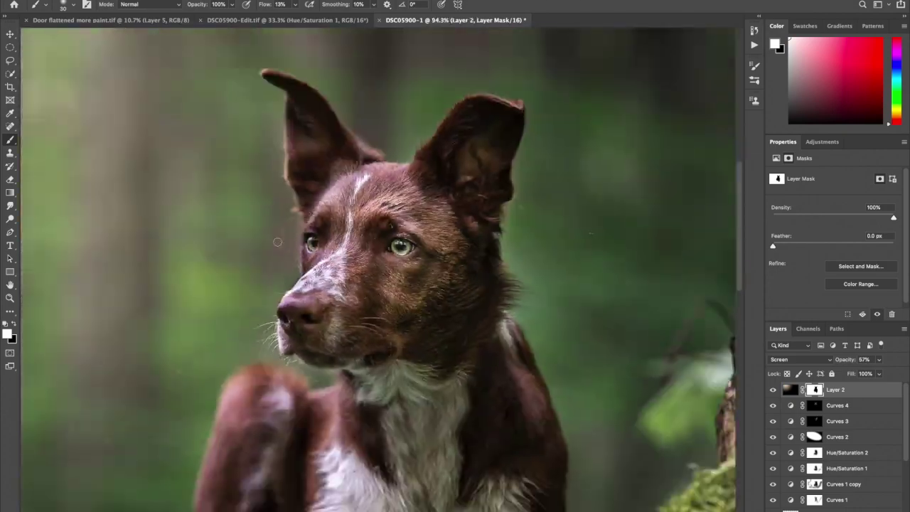
pyautogui.hotkey('ctrl', '0')
# Step: Lower the haze layer opacity to 46% and add a Color Balance adjustment layer
pyautogui.click(879, 359)
pyautogui.moveTo(878, 375); pyautogui.dragTo(875, 375)
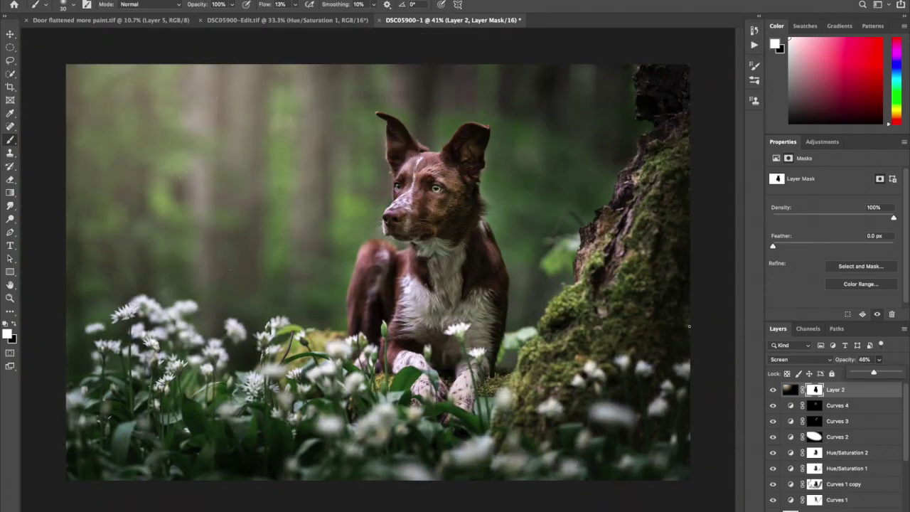
pyautogui.hotkey('ctrl', 'b')
pyautogui.click(287, 20)
pyautogui.click(466, 20)
pyautogui.hotkey('alt', '[')
pyautogui.click(10, 192)
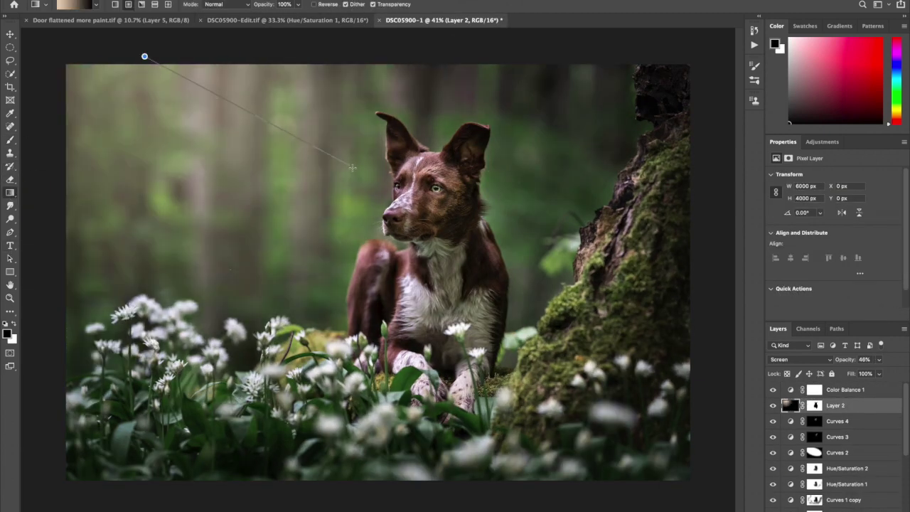
# Step: Extend the haze over the upper-left forest and refine the Curves 1 and Curves 1 copy masks
pyautogui.moveTo(218, 63); pyautogui.dragTo(142, 57)
pyautogui.scroll(-3, 804, 421)
pyautogui.click(815, 448)
pyautogui.press('b')
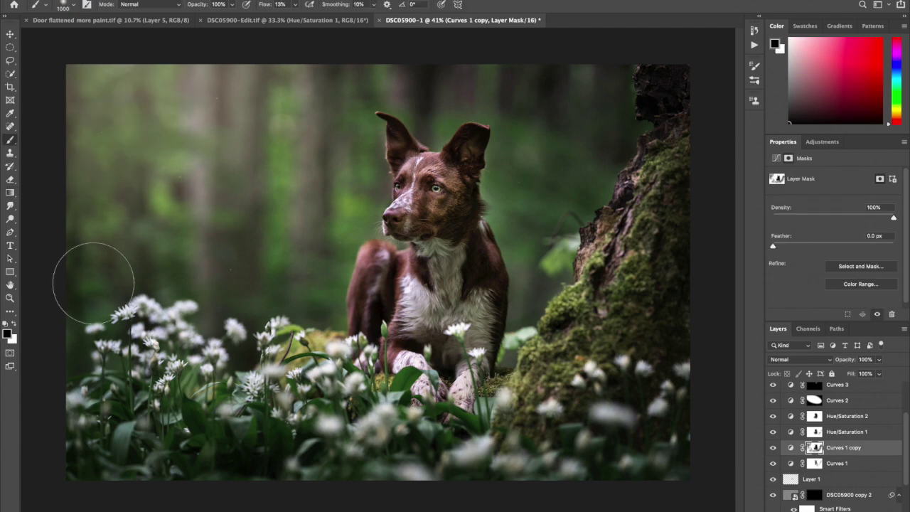
pyautogui.click(816, 463)
pyautogui.press('[')
pyautogui.press('[')
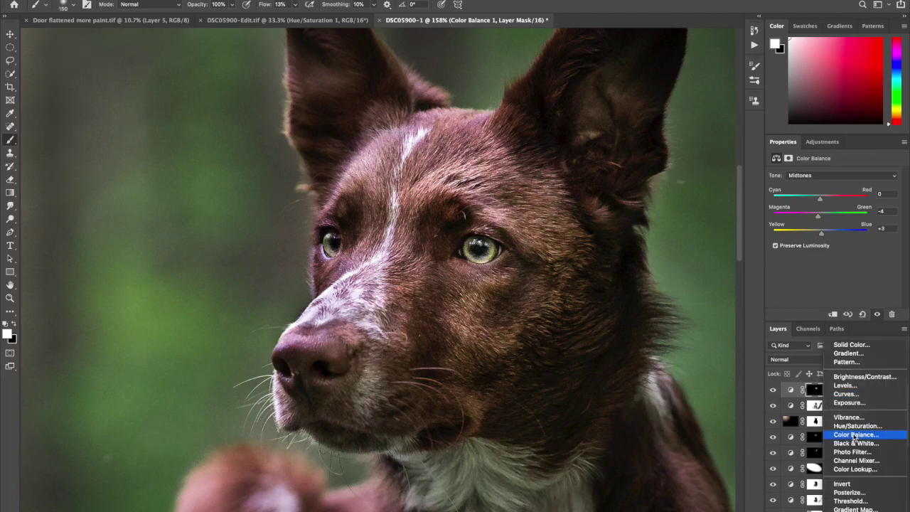
# Step: Add a Color Balance layer nudging the midtones toward green and yellow
pyautogui.click(847, 440)
pyautogui.moveTo(820, 234); pyautogui.dragTo(814, 233)
pyautogui.moveTo(820, 216); pyautogui.dragTo(821, 218)
pyautogui.moveTo(427, 279); pyautogui.dragTo(583, 418)
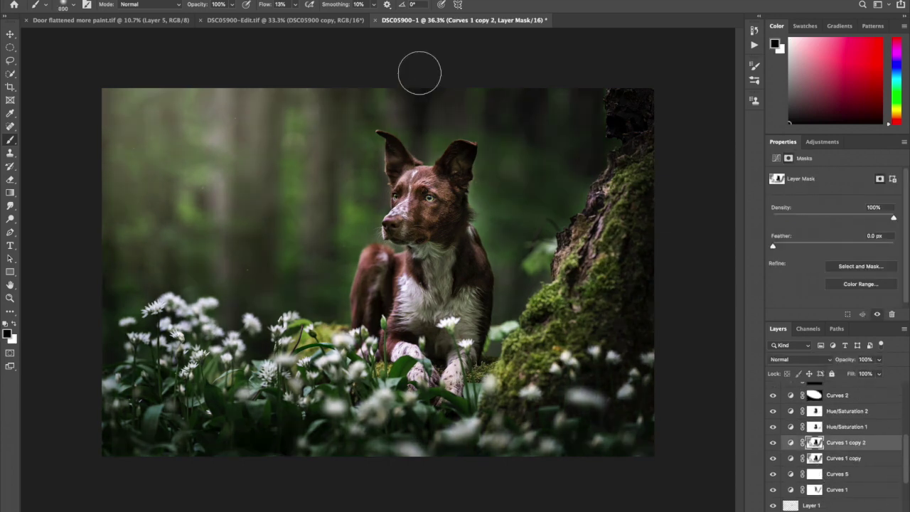
# Step: Paint the Hue/Saturation 1 and Curves 1 copy 2 masks with black and white brushes
pyautogui.press(']')
pyautogui.press(']')
pyautogui.press(']')
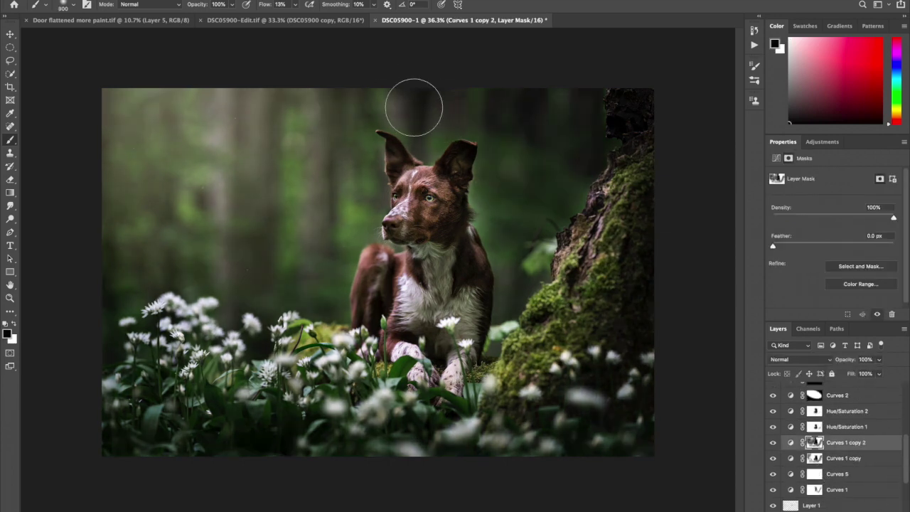
pyautogui.hotkey('alt', ']')
pyautogui.press('x')
pyautogui.press(']')
pyautogui.press(']')
pyautogui.press(']')
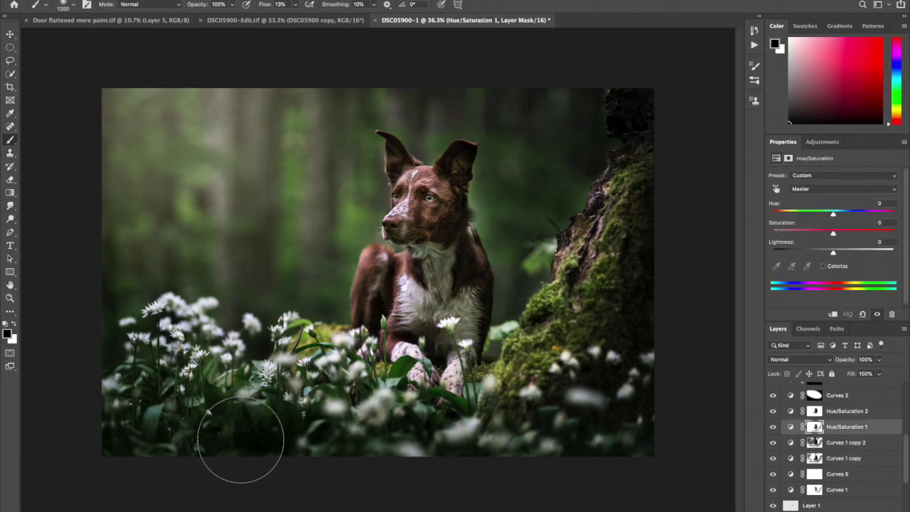
pyautogui.click(816, 443)
pyautogui.press('[')
pyautogui.press('x')
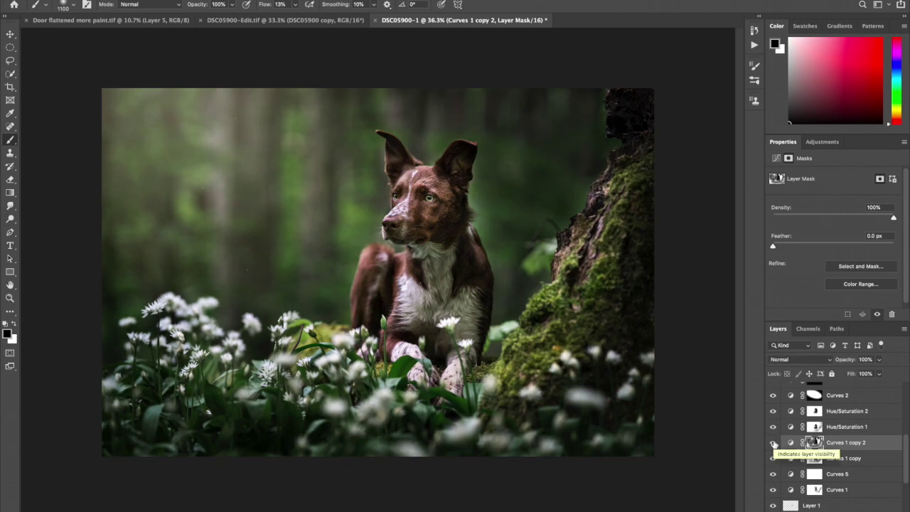
pyautogui.scroll(5, 498, 206)
pyautogui.press('[')
pyautogui.press('[')
pyautogui.press('[')
# Step: Touch up the Curves 1 mask with a smaller brush, then select the Curves copies and Hue/Saturation 3
pyautogui.hotkey('alt', '[')
pyautogui.press('[')
pyautogui.press('[')
pyautogui.press('[')
pyautogui.hotkey('alt', '[')
pyautogui.hotkey('alt', '[')
pyautogui.scroll(1, 392, 172)
pyautogui.scroll(-5, 392, 172)
pyautogui.hotkey('alt', ']')
pyautogui.hotkey('alt', ']')
pyautogui.press(']')
pyautogui.press(']')
pyautogui.press(']')
pyautogui.click(815, 442)
pyautogui.click(816, 458)
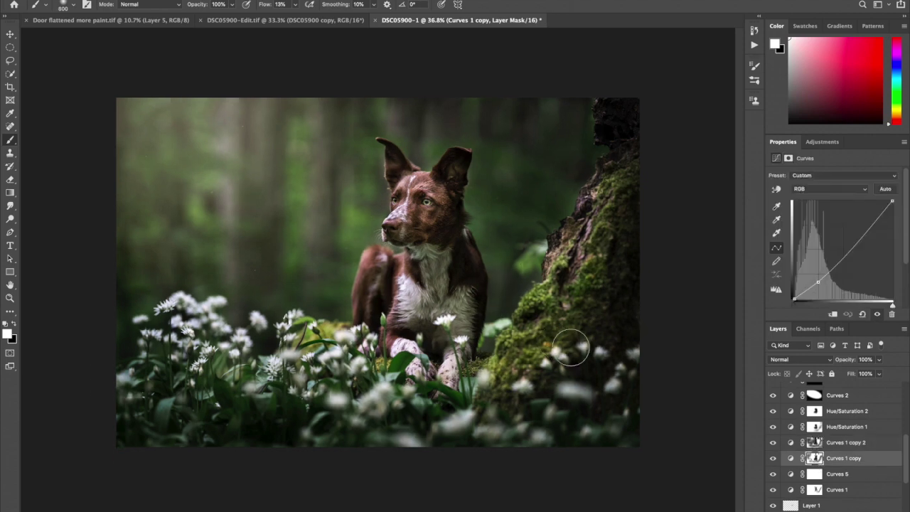
pyautogui.scroll(-1, 821, 466)
pyautogui.scroll(5, 805, 439)
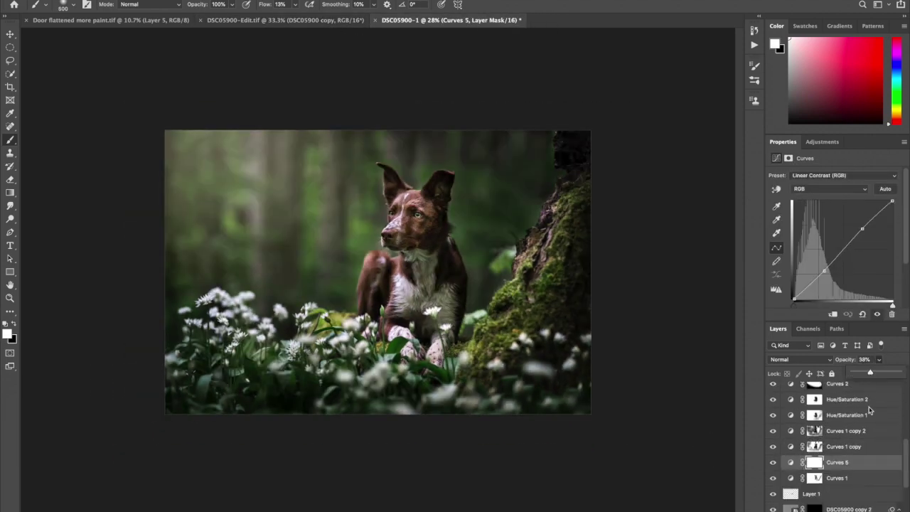
pyautogui.click(815, 452)
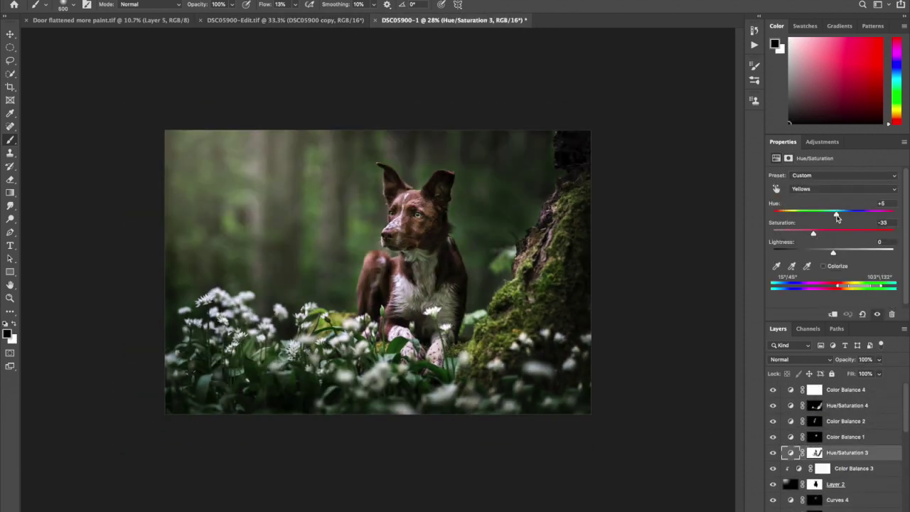